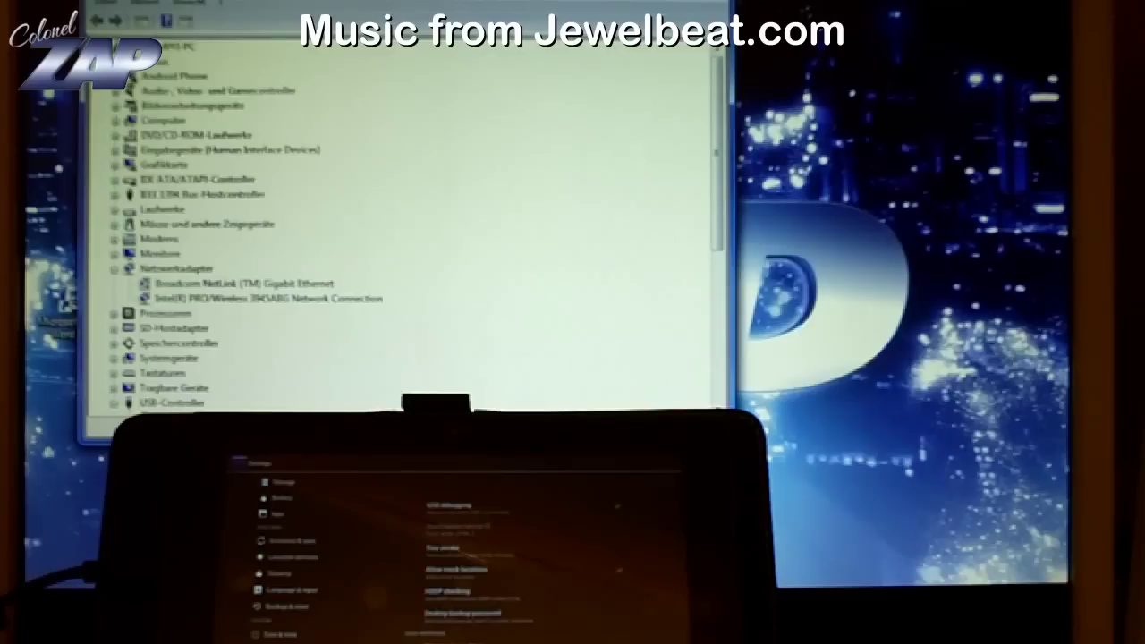
Step: Select the computer root node in the Device Manager tree
{"action": "left_click", "coordinate": [170, 47]}
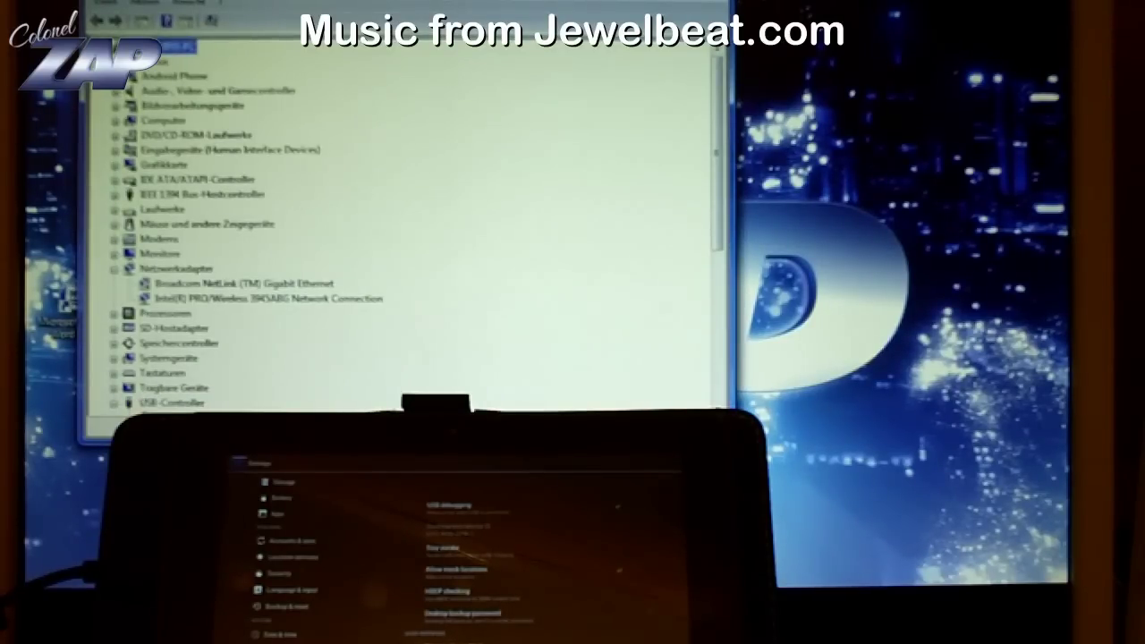
Step: Switch to the Explorer folder containing fullmarket.bat, adb and the Readme
{"action": "key", "text": "alt+Tab"}
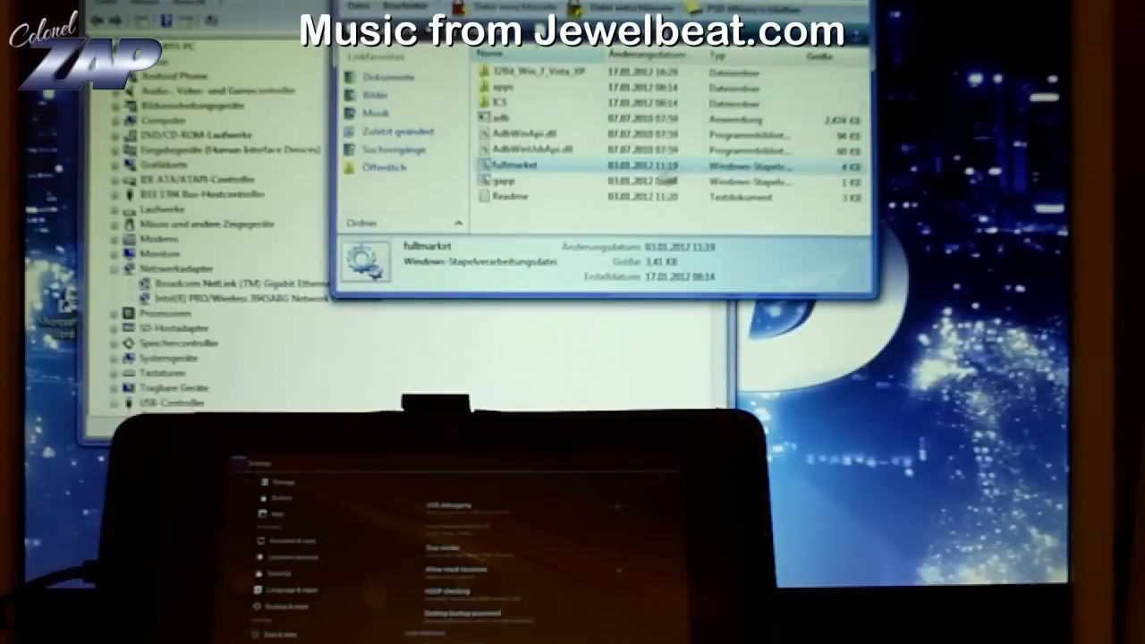
{"action": "mouse_move", "coordinate": [514, 166]}
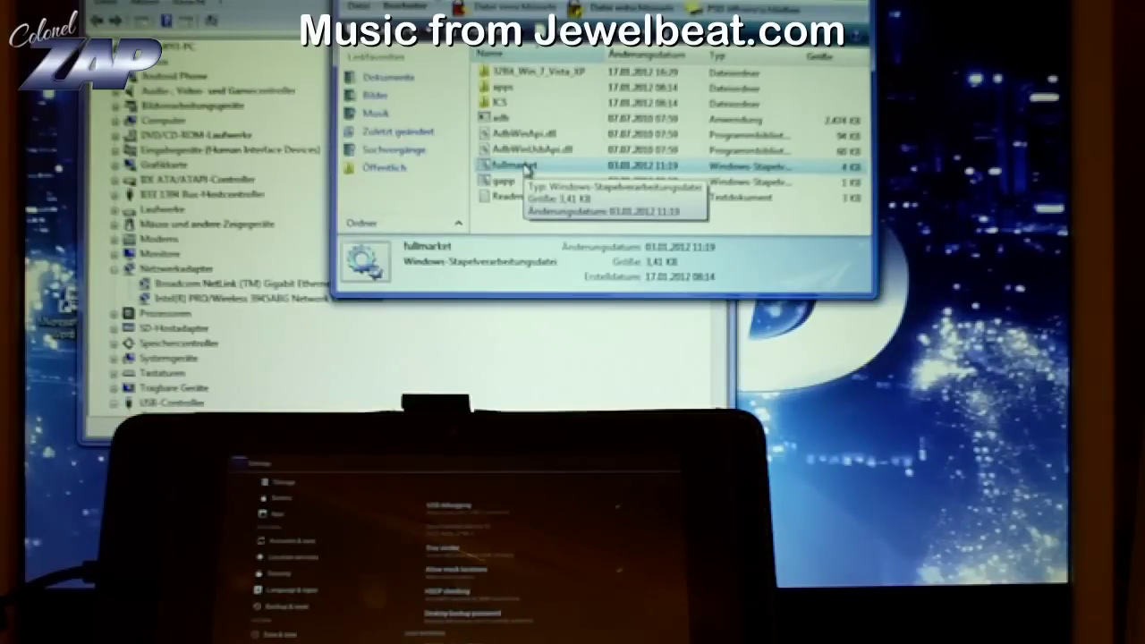
Step: Run fullmarket.bat and continue past its warning screen
{"action": "double_click", "coordinate": [513, 165]}
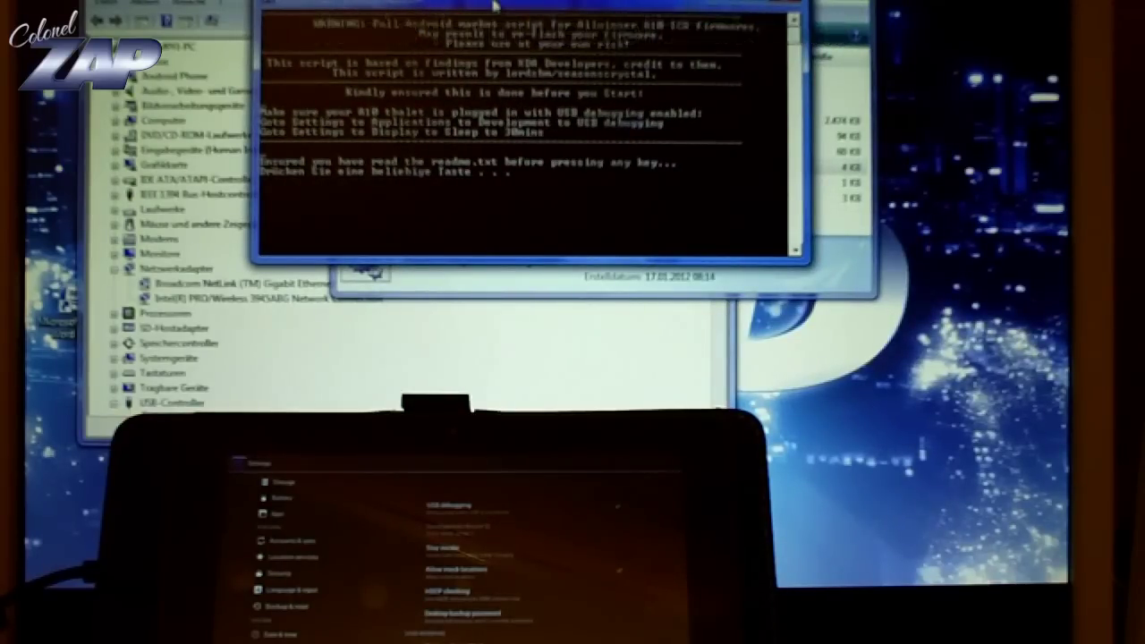
{"action": "key", "text": "Return"}
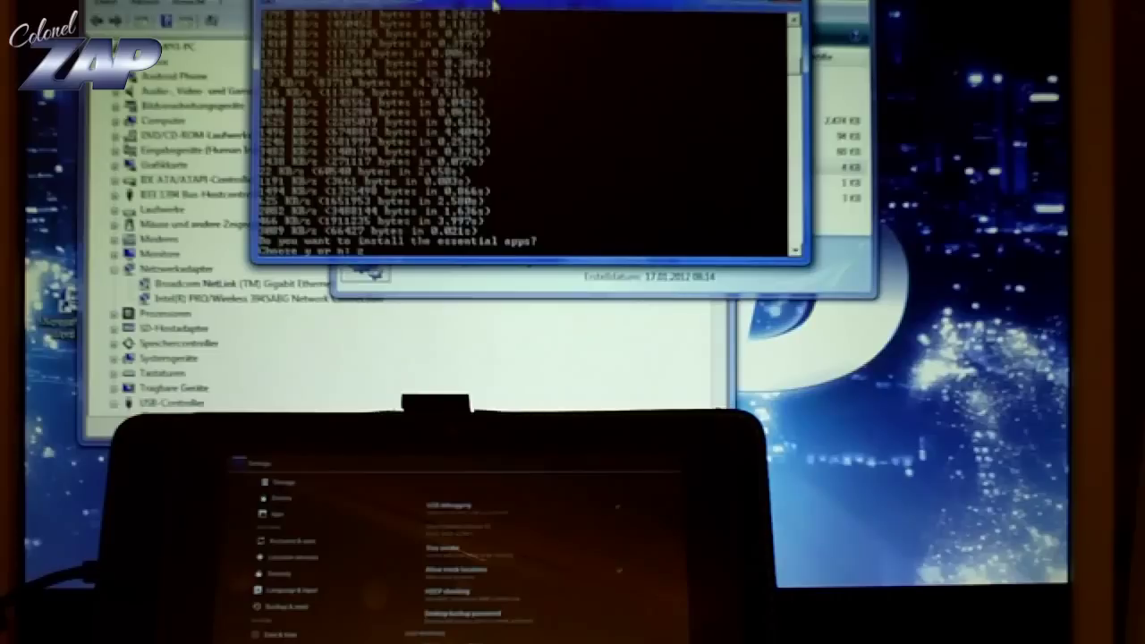
{"action": "type", "text": "y"}
Step: Confirm 'y' to install the essential apps, then reboot the tablet and close the script
{"action": "key", "text": "Return"}
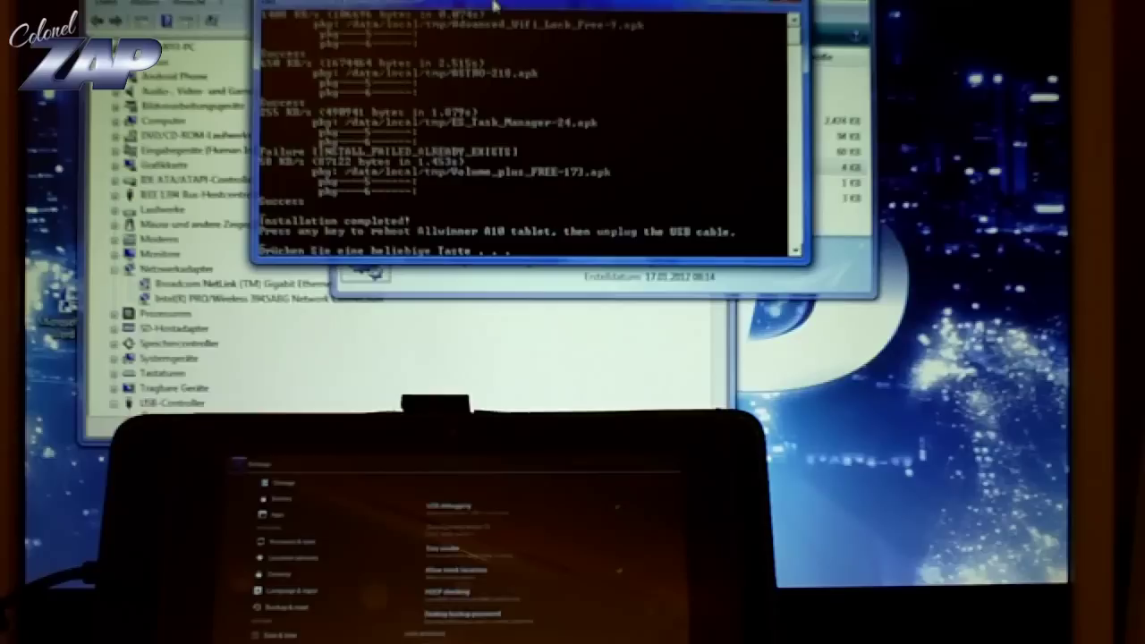
{"action": "key", "text": "Return"}
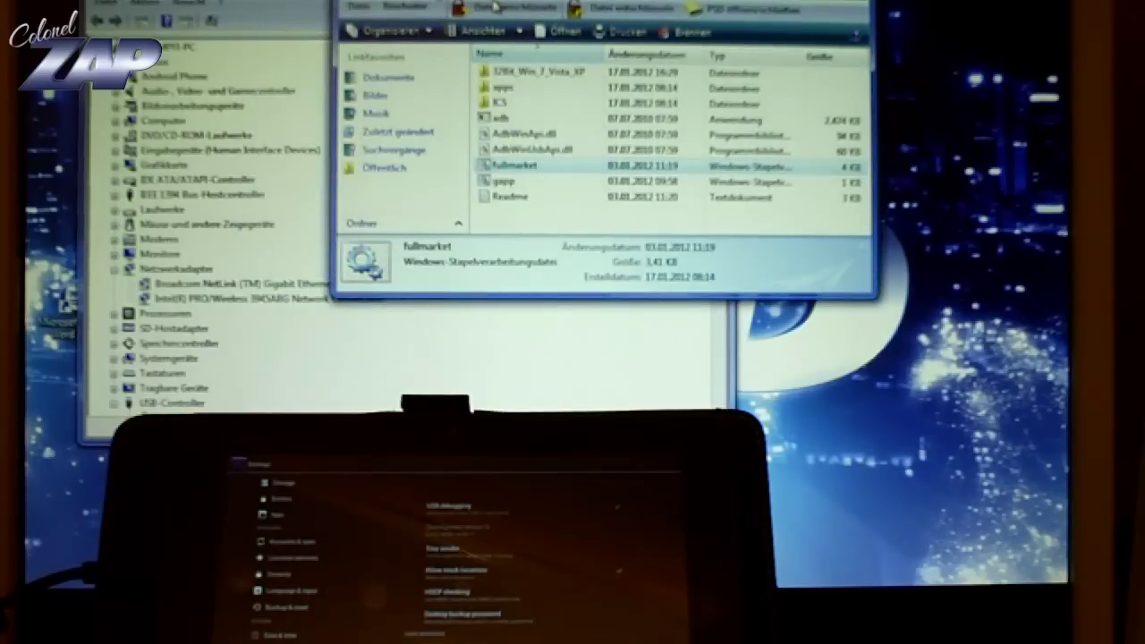